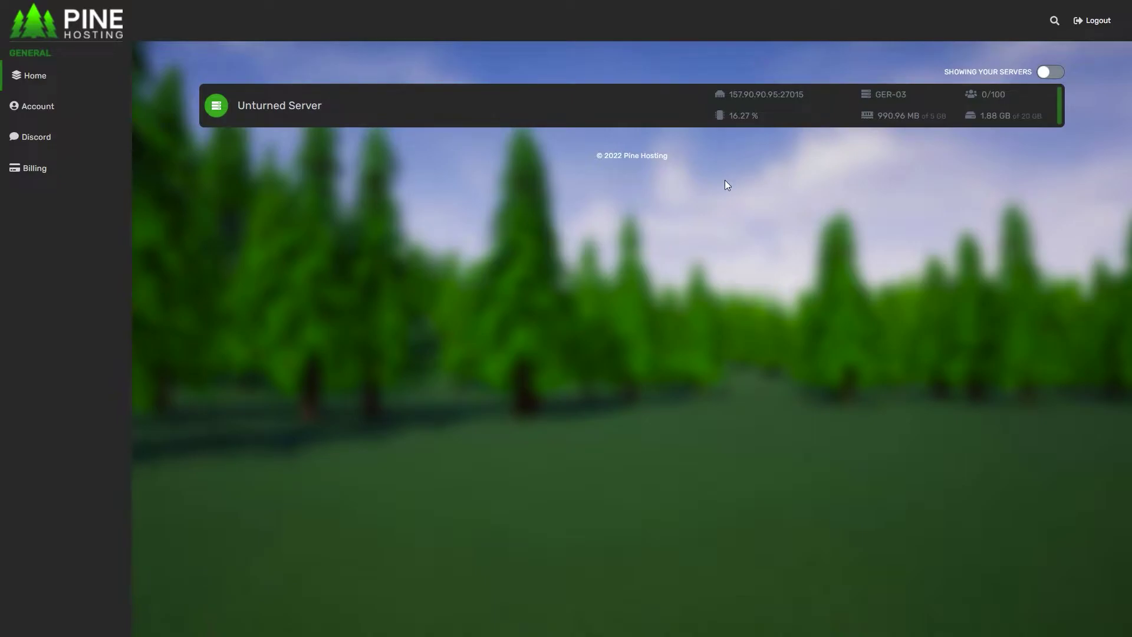
- Find the WebsiteCommand plugin in the Unturned Server's plugin list and install it
left_click(318, 106)
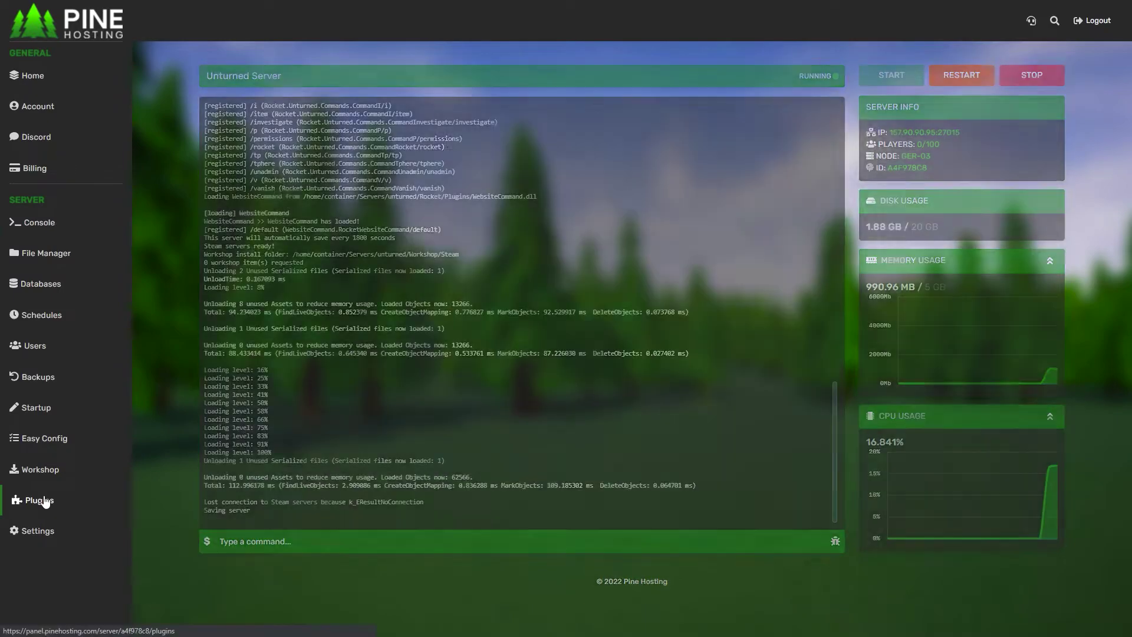
left_click(36, 500)
key("ctrl+f")
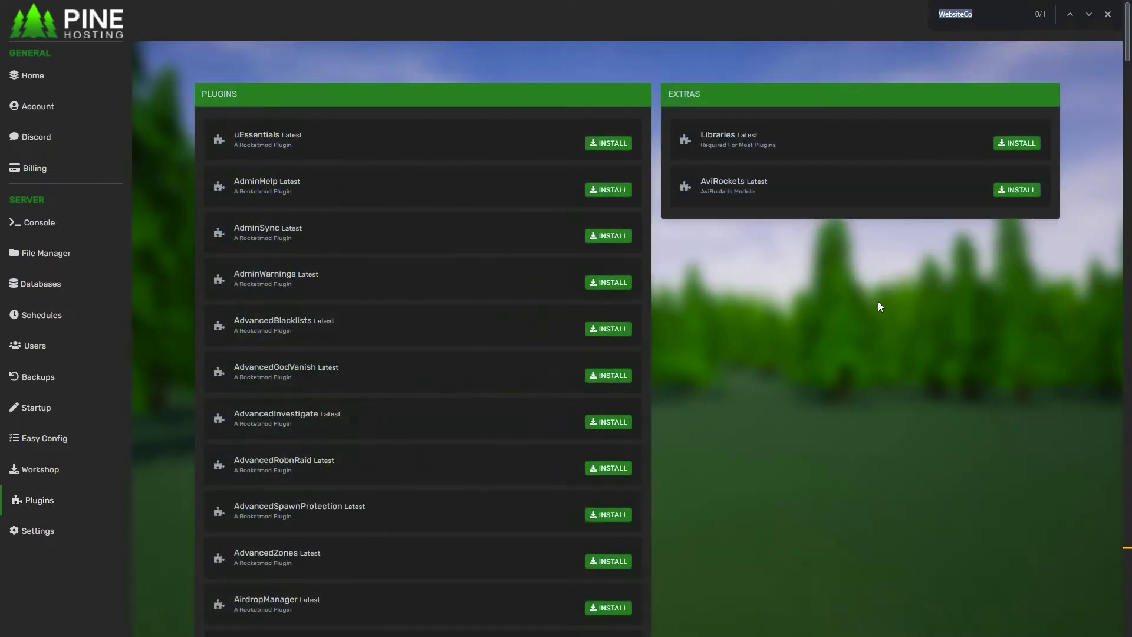
type("Websitecomm")
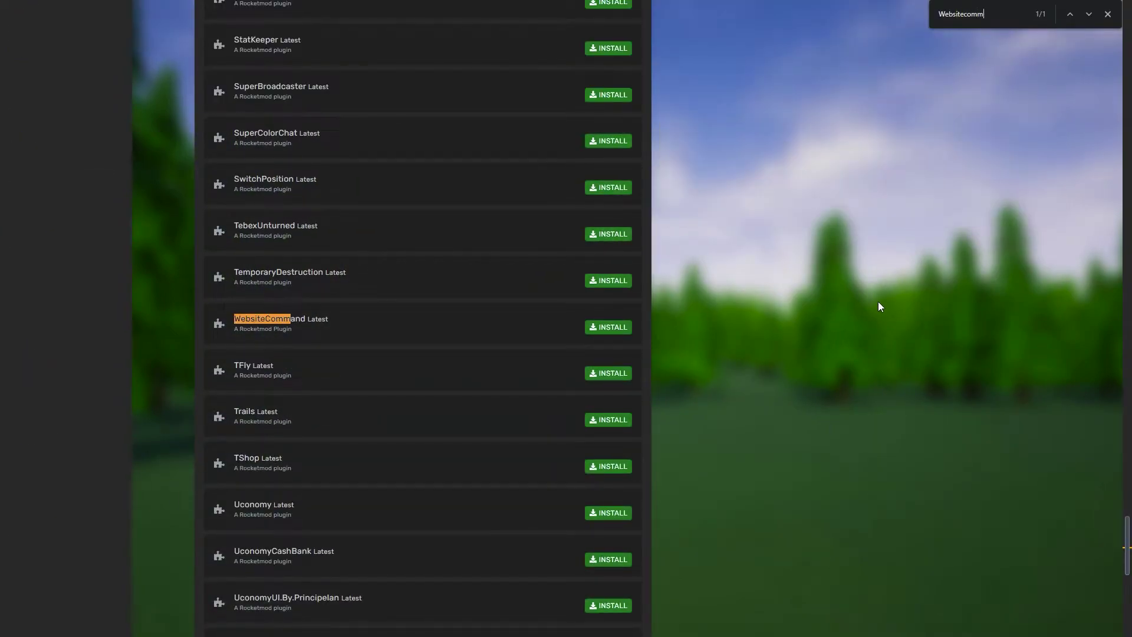
left_click(609, 327)
scroll(962, 198, "up", 20)
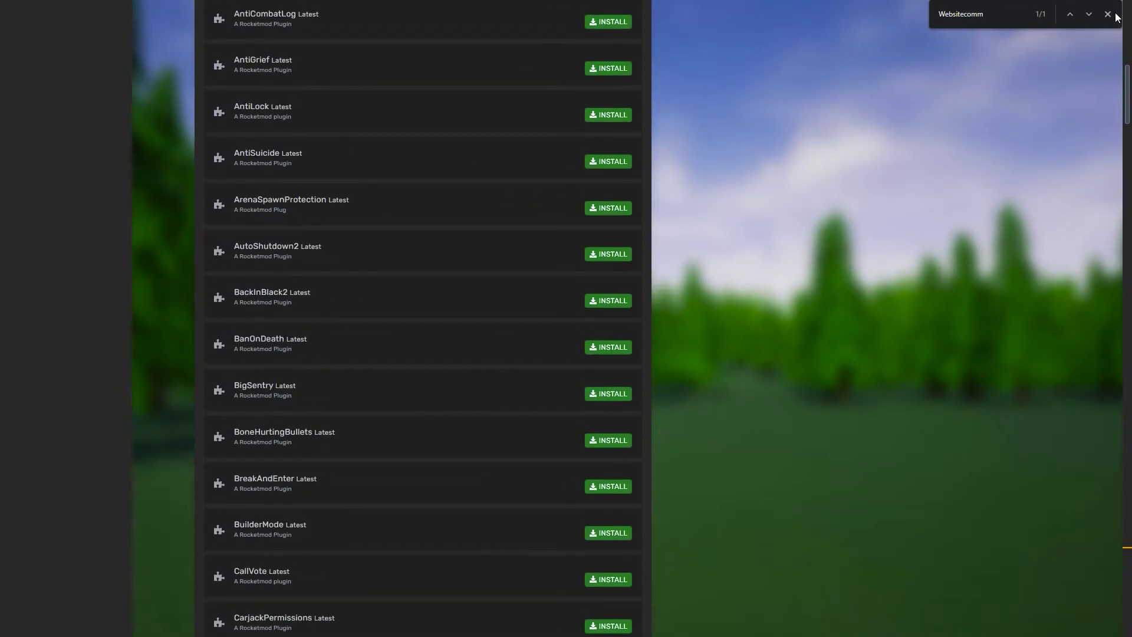
left_click(1107, 18)
- Restart the Unturned Server from its console page
scroll(940, 277, "up", 5)
left_click(56, 226)
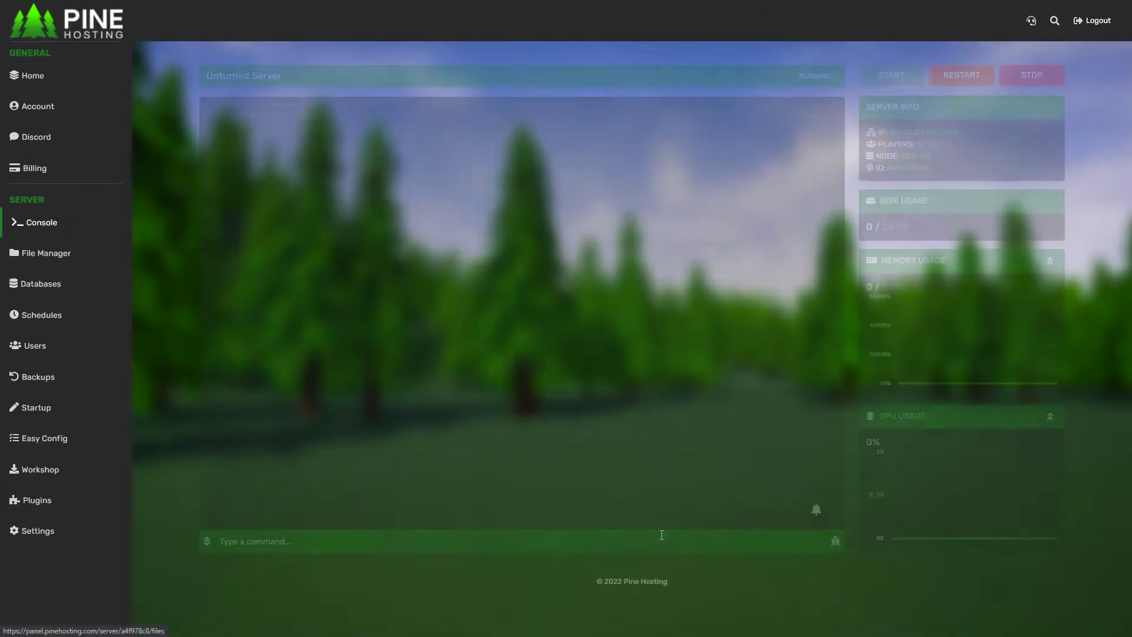
left_click(951, 75)
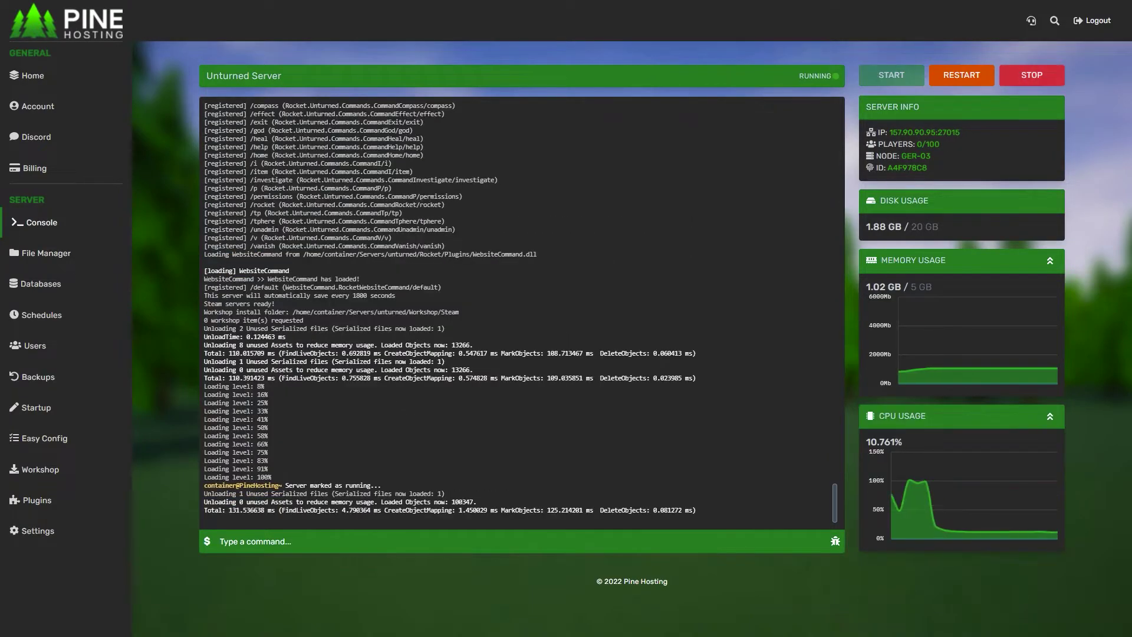
- Open WebsiteCommand.configuration.xml from the Servers/unturned/Rocket/Plugins/WebsiteCommand folder for editing
left_click(21, 256)
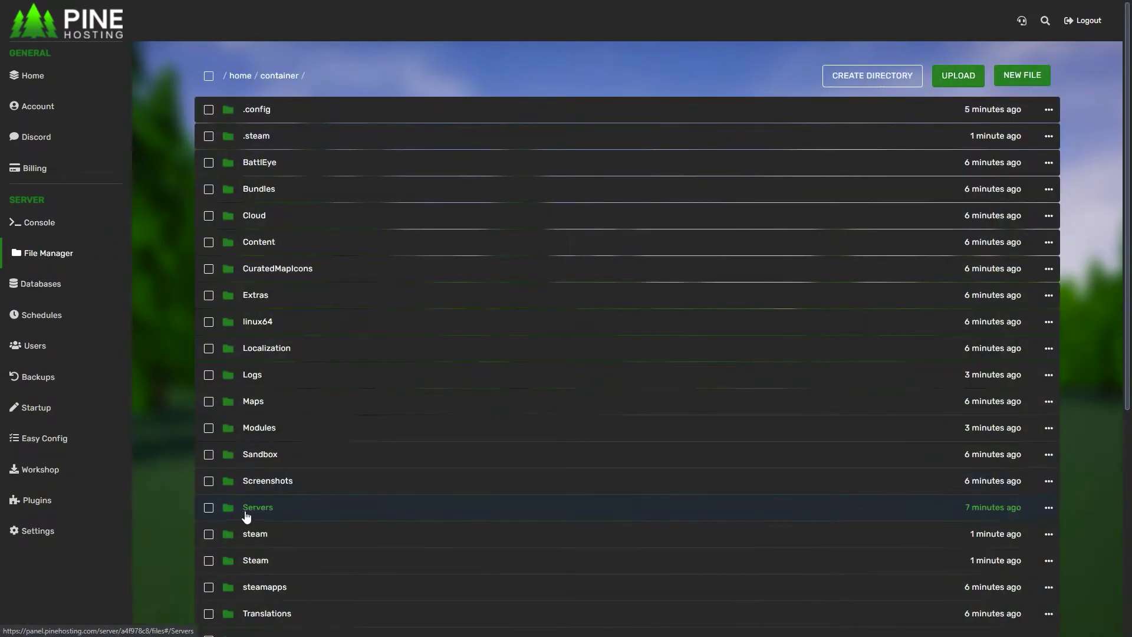
left_click(247, 517)
left_click(263, 109)
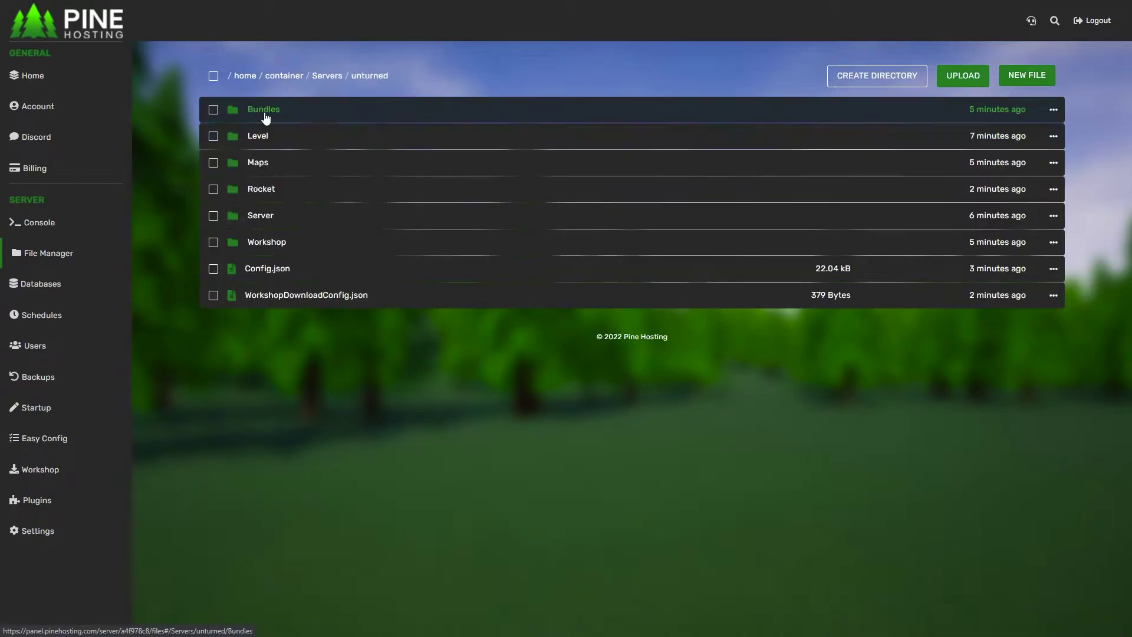
left_click(277, 201)
left_click(268, 163)
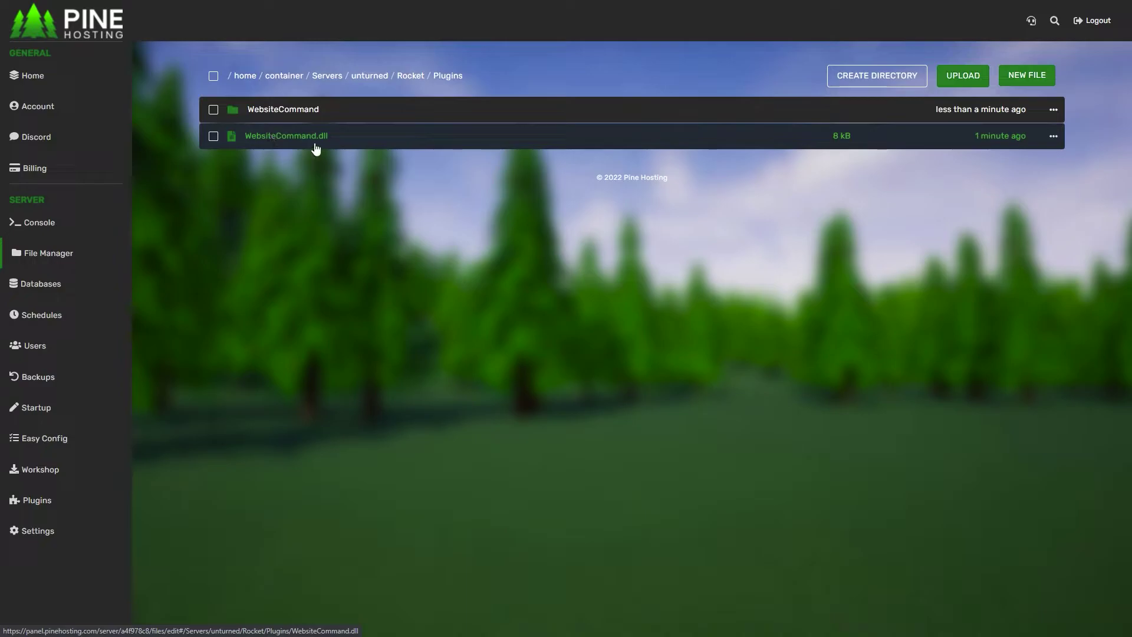
left_click(272, 114)
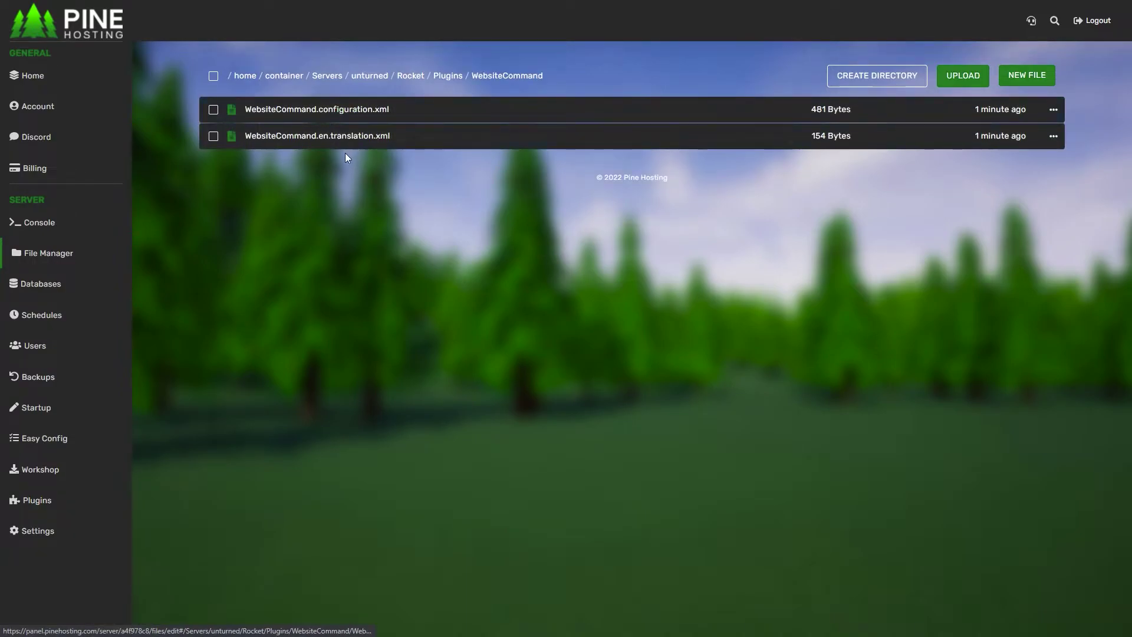
left_click(364, 112)
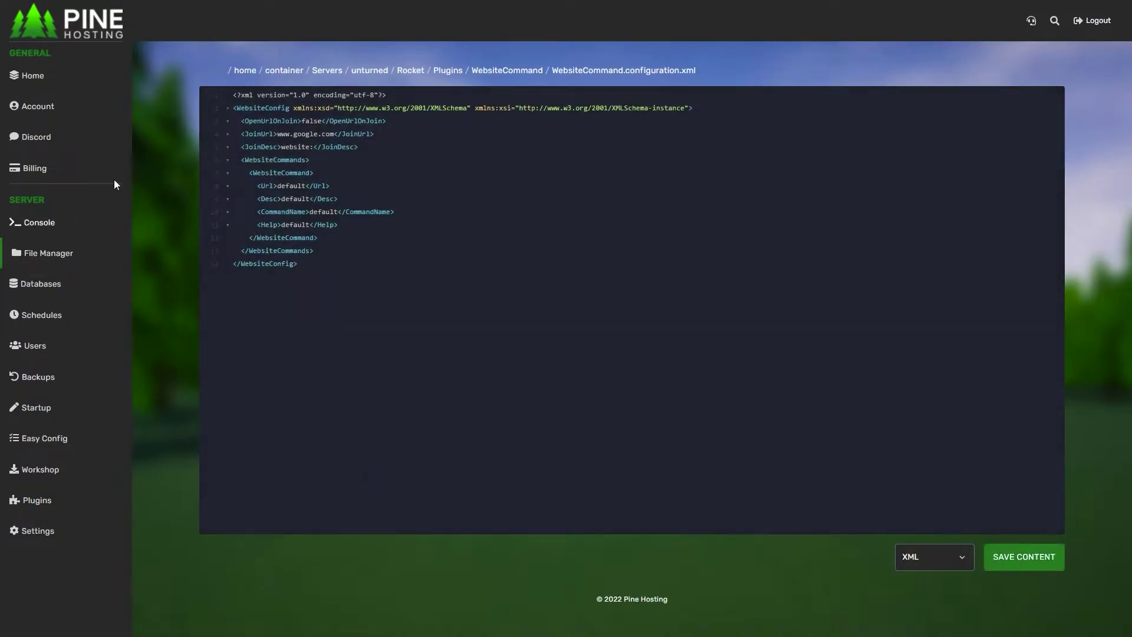
- Set the OpenUrlOnJoin value to true in the configuration
mouse_move(314, 5)
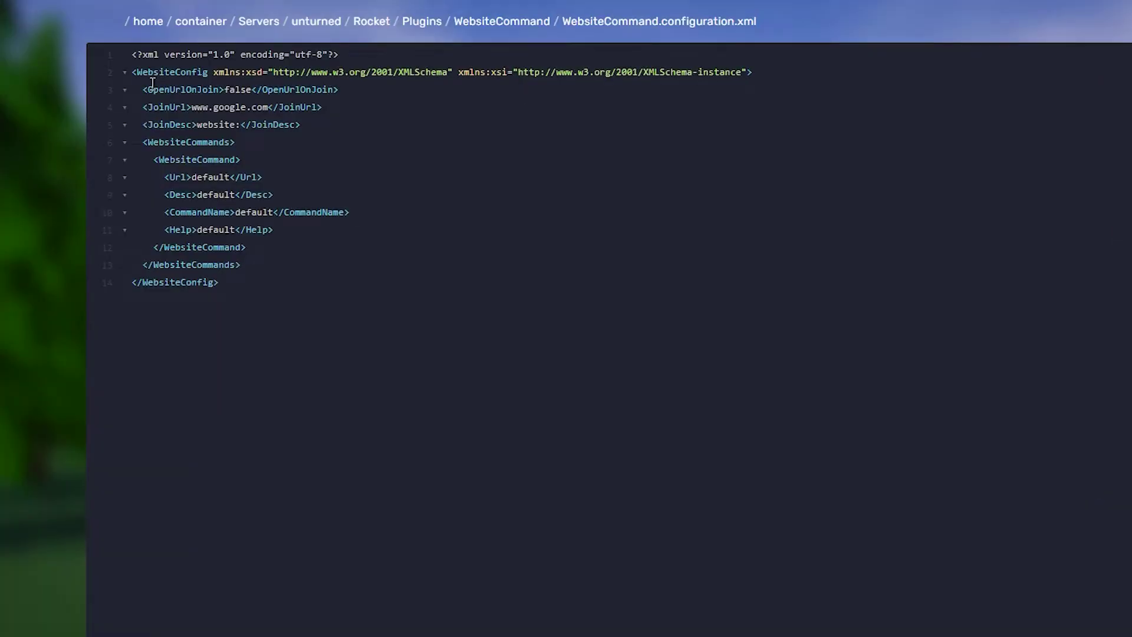
left_click_drag(248, 108, 583, 108)
left_click(246, 92)
key("BackSpace")
key("BackSpace")
key("BackSpace")
key("BackSpace")
key("BackSpace")
type("true")
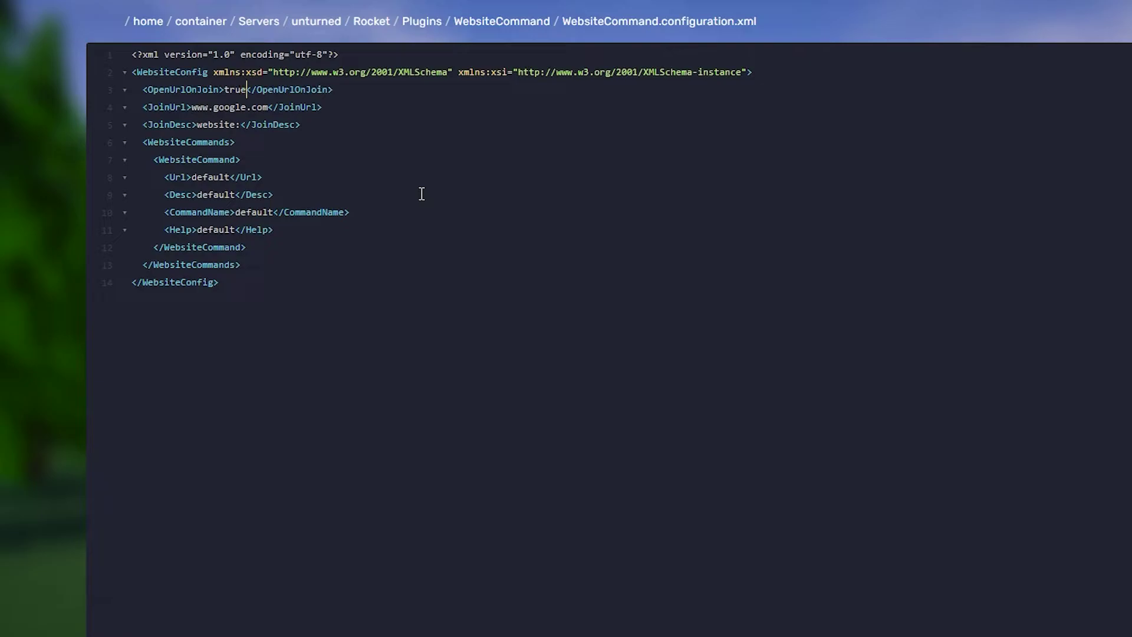
double_click(232, 110)
type("pinehostin")
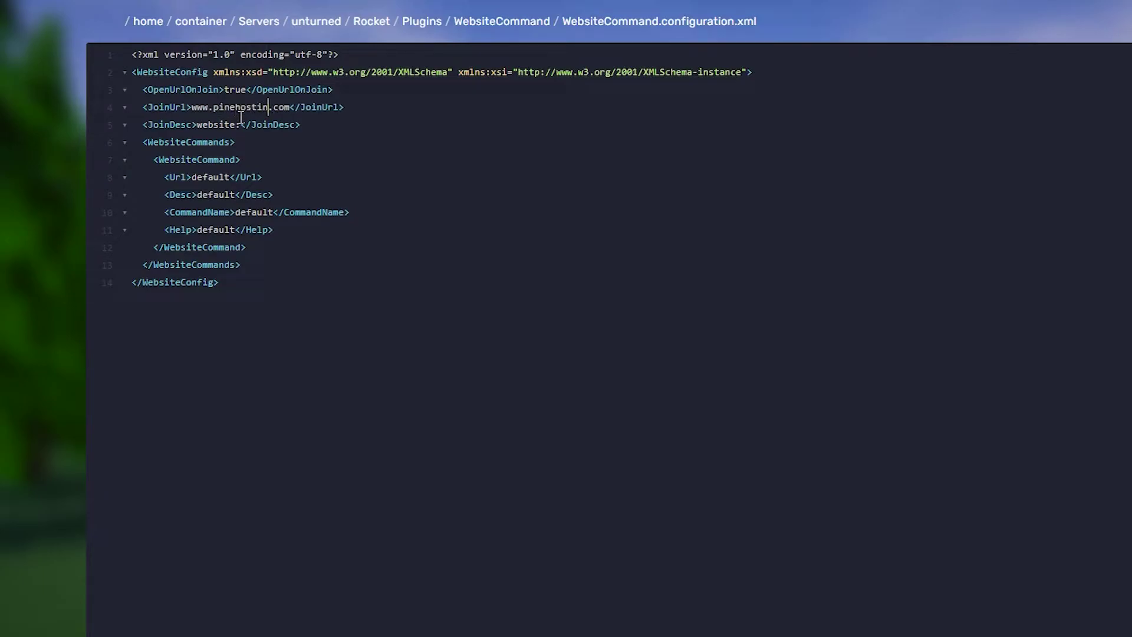
type("g")
double_click(202, 123)
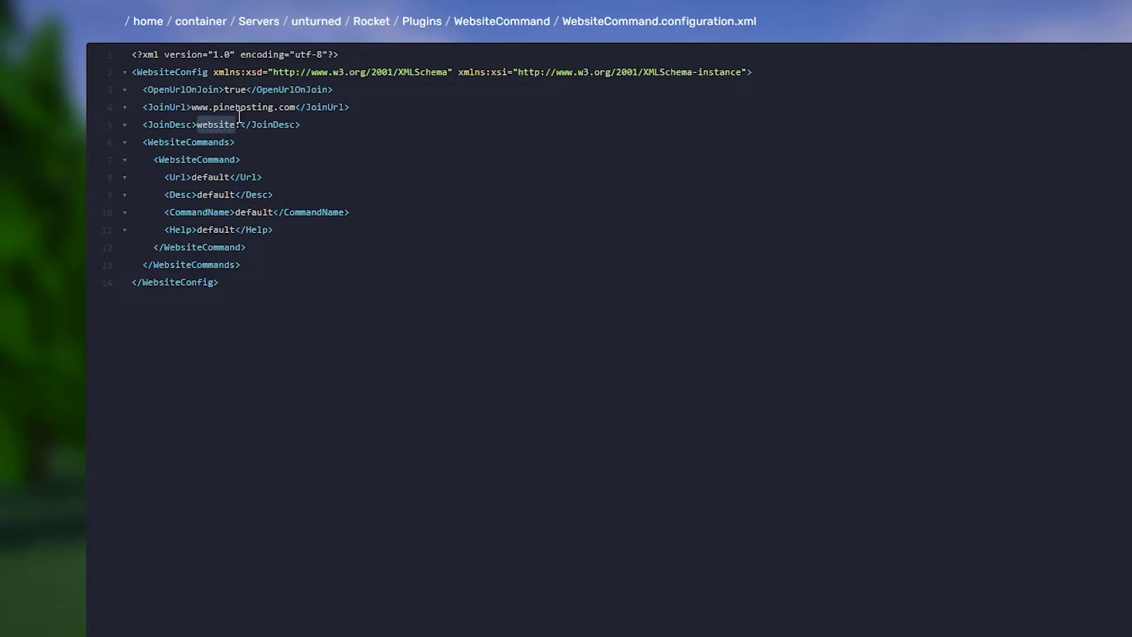
left_click_drag(239, 116, 244, 120)
type("the best hosting co")
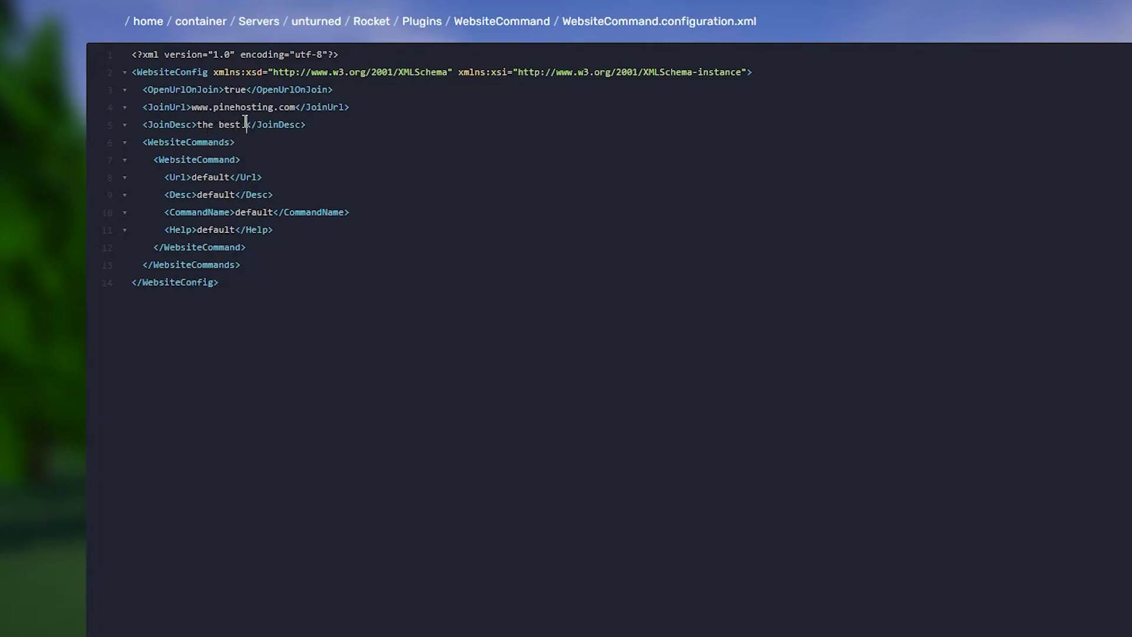
type("mpany ever")
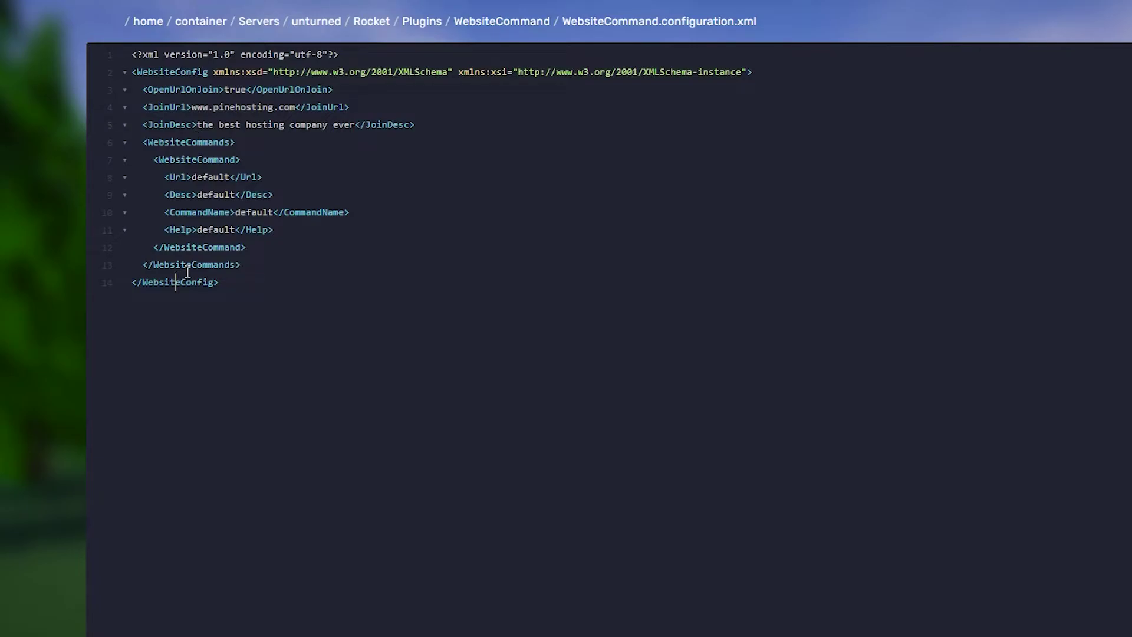
- Set the website command's Url to youtube.com and its Desc to "video platform"
double_click(210, 177)
type("youtube.com")
double_click(207, 196)
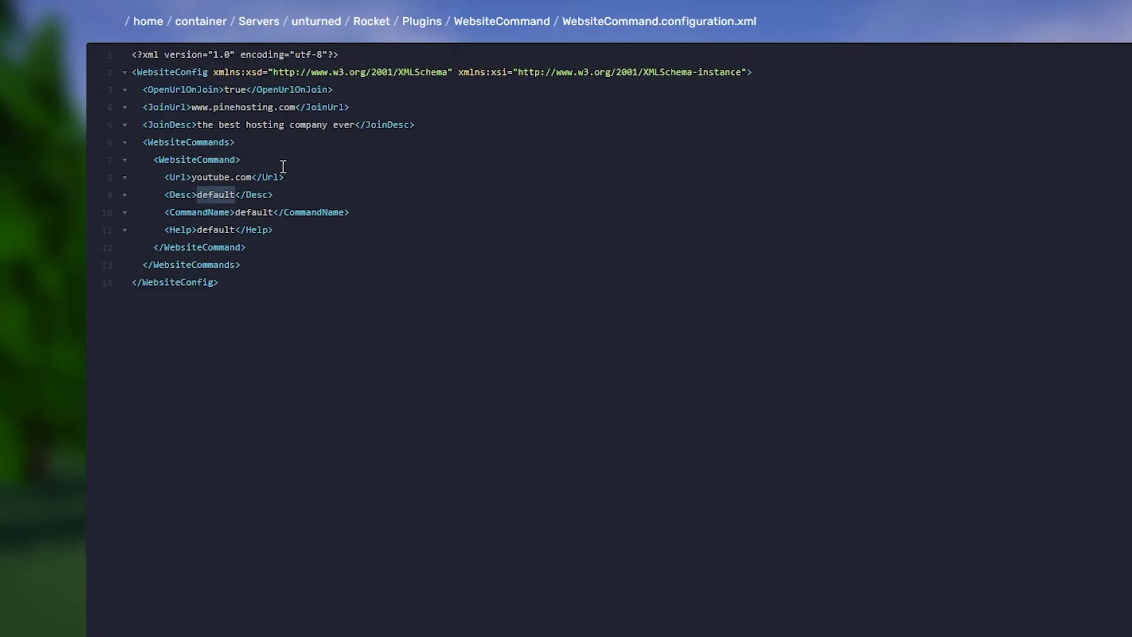
type("video platform")
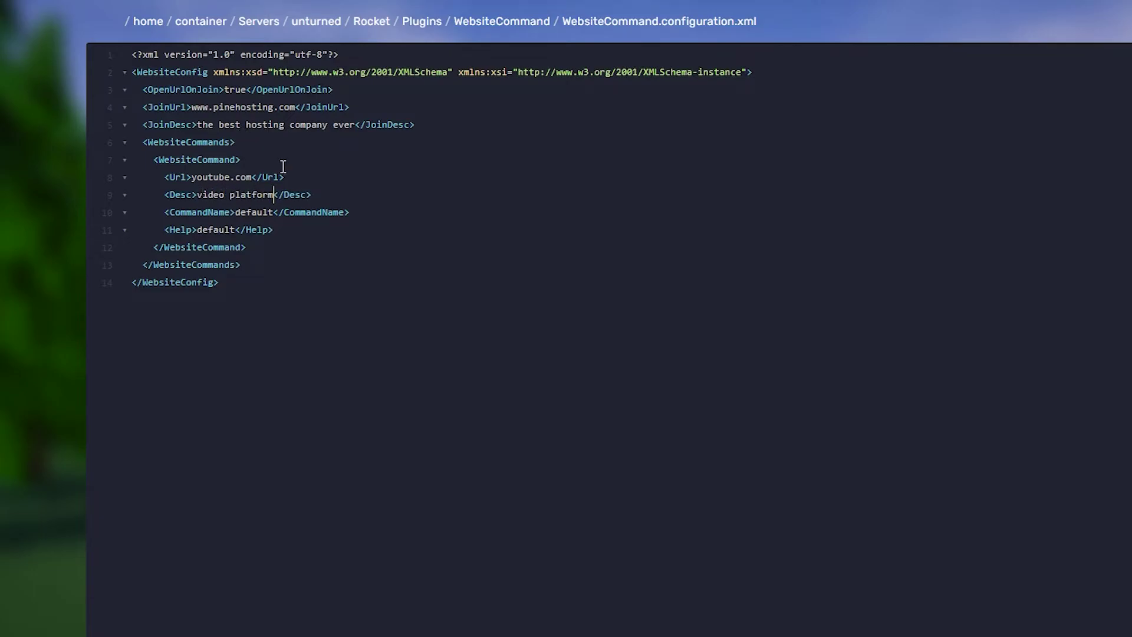
- Set both the CommandName and the Help text of the website command to youtube
double_click(257, 212)
type("youtube")
double_click(265, 212)
key("ctrl+c")
double_click(209, 230)
key("ctrl+v")
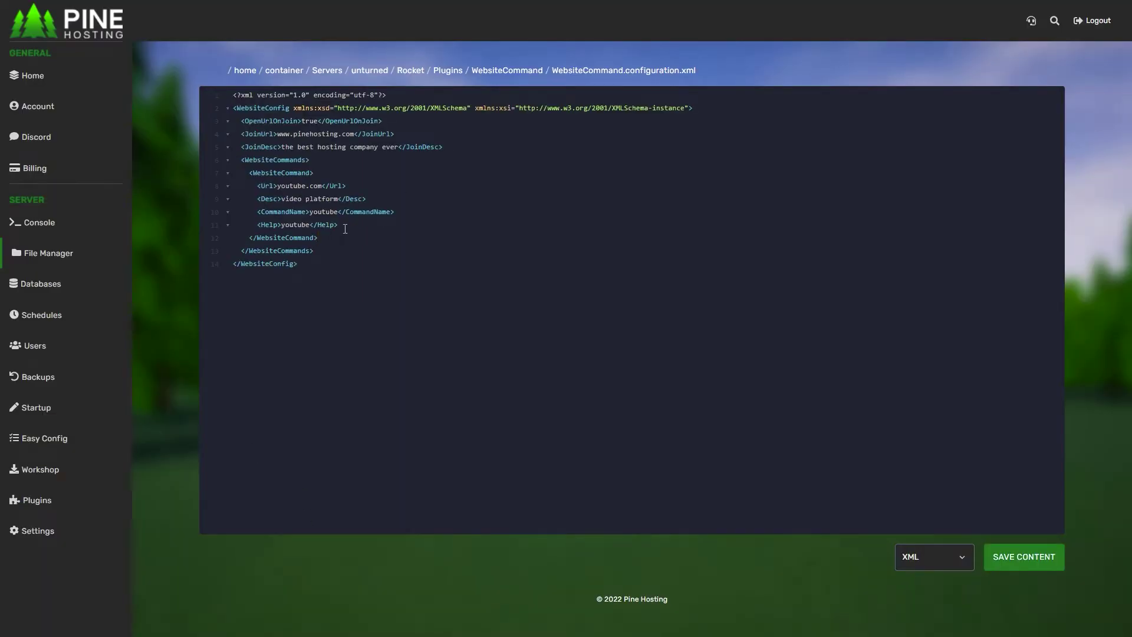
- Duplicate the whole WebsiteCommand block twice directly below the original, inside WebsiteCommands
left_click(326, 237)
left_click(251, 175)
left_click(322, 239, "shift")
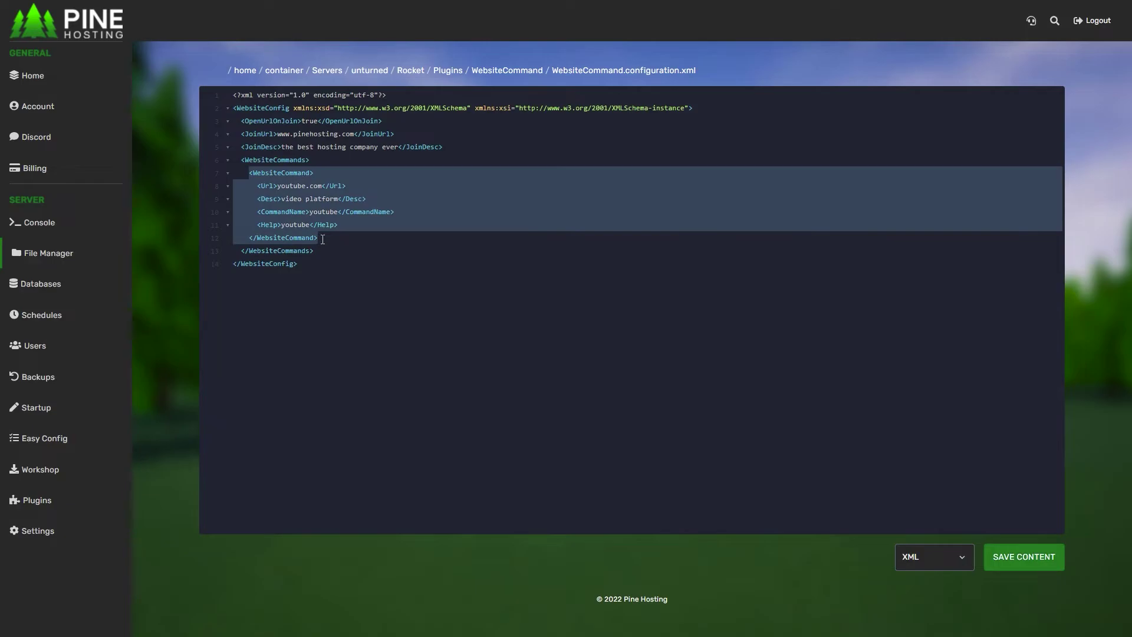
left_click(361, 239)
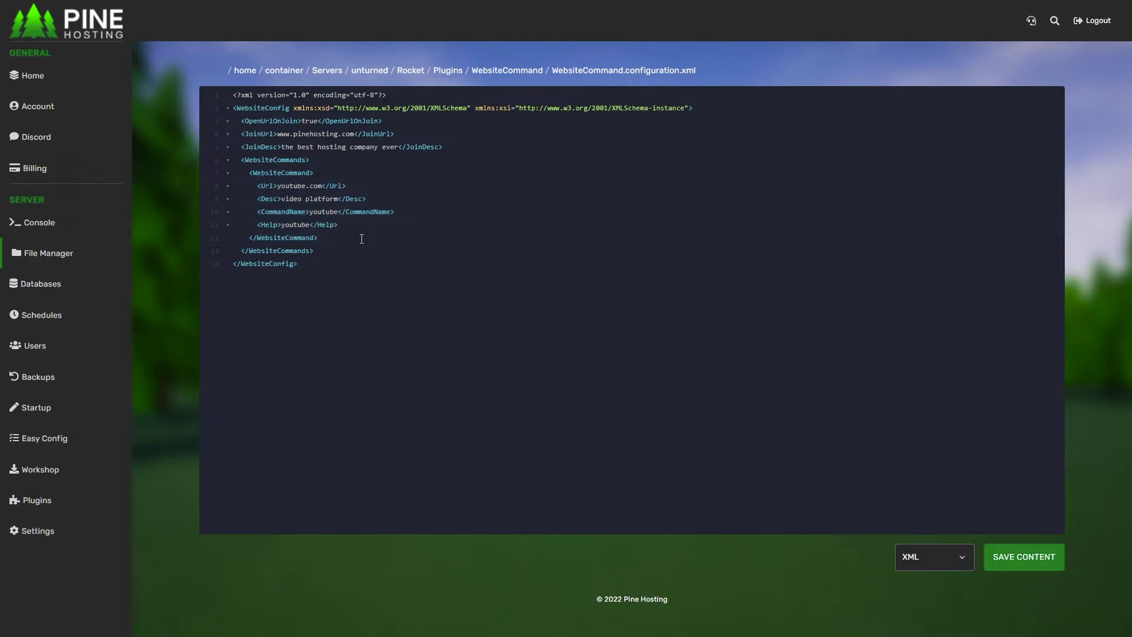
key("Return")
key("ctrl+v")
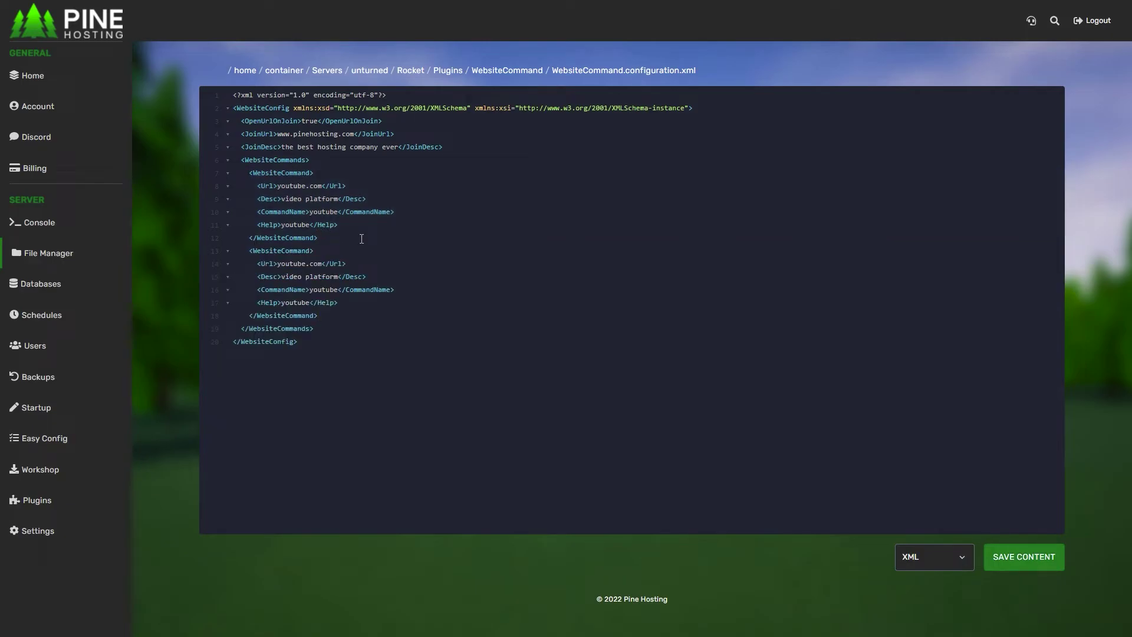
key("Return")
key("ctrl+v")
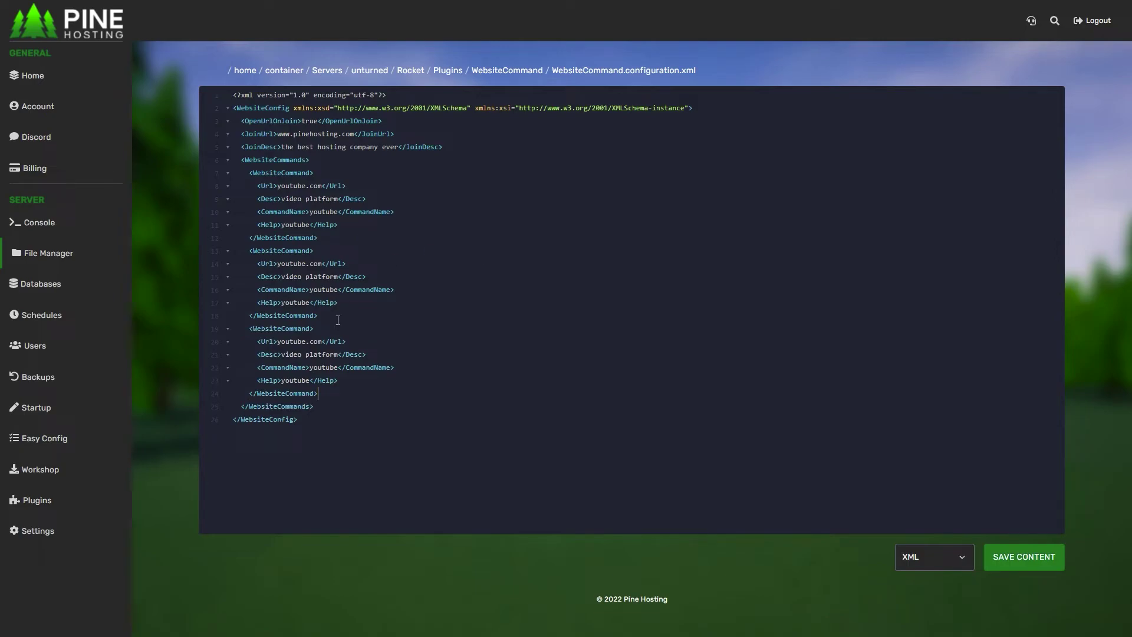
- Set the second block's Url to mywebsite.com and the third block's Url to discord.com, and save the file
double_click(298, 343)
type("discord")
double_click(299, 263)
type("mywebsite")
double_click(322, 277)
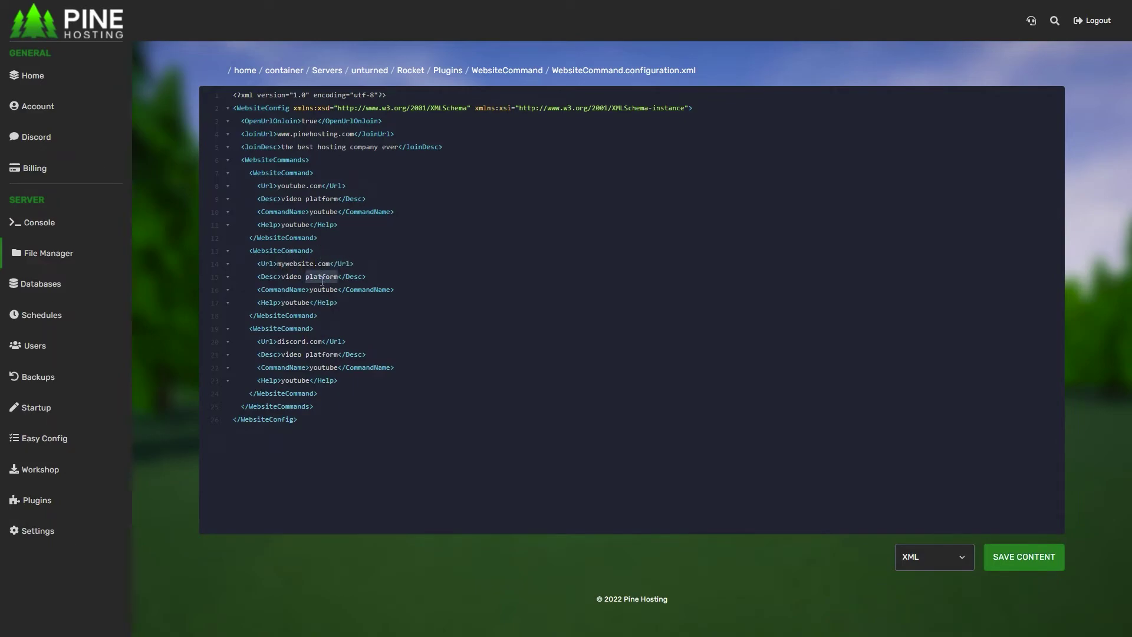
double_click(263, 315)
left_click(270, 251)
left_click(1023, 556)
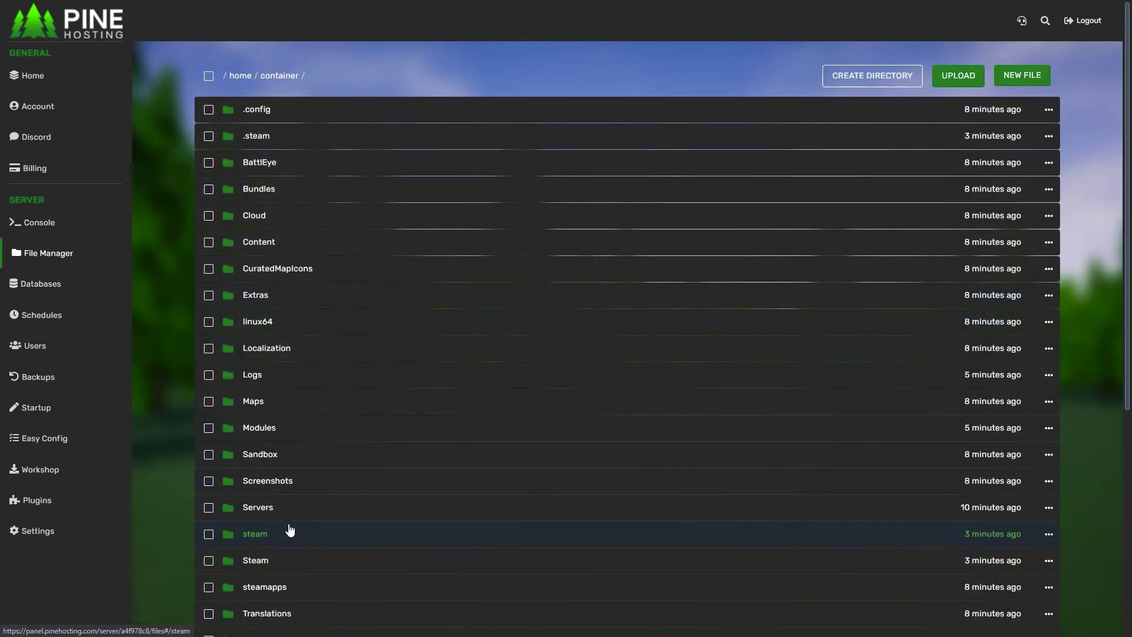
- Open Permissions.config.xml from the Servers/unturned/Rocket folder for editing
left_click(263, 512)
left_click(273, 116)
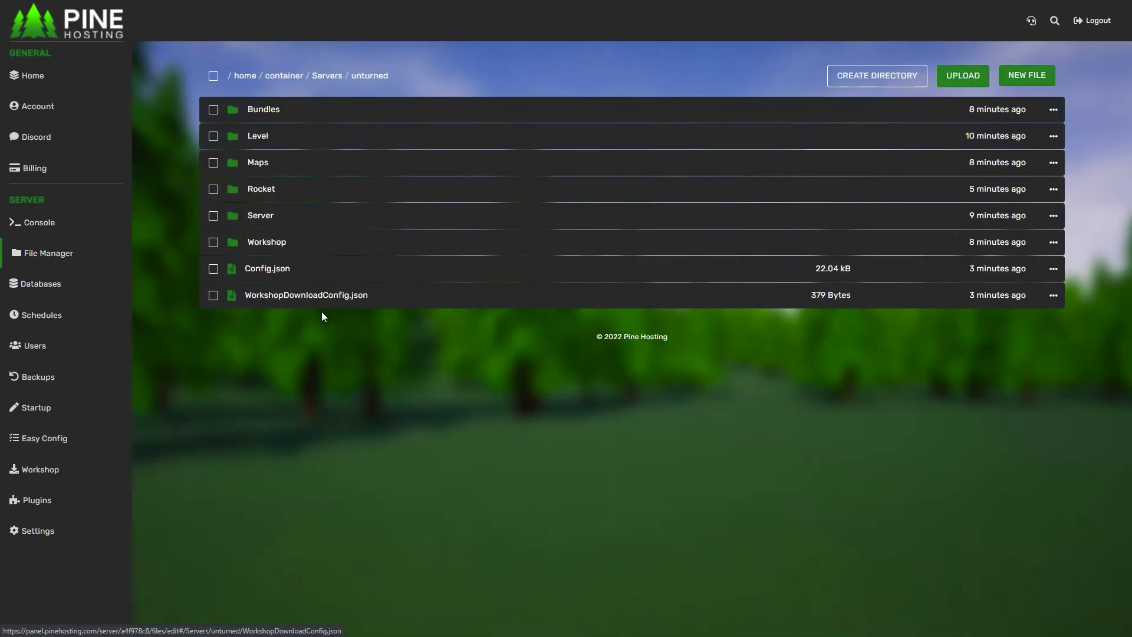
left_click(261, 189)
left_click(276, 216)
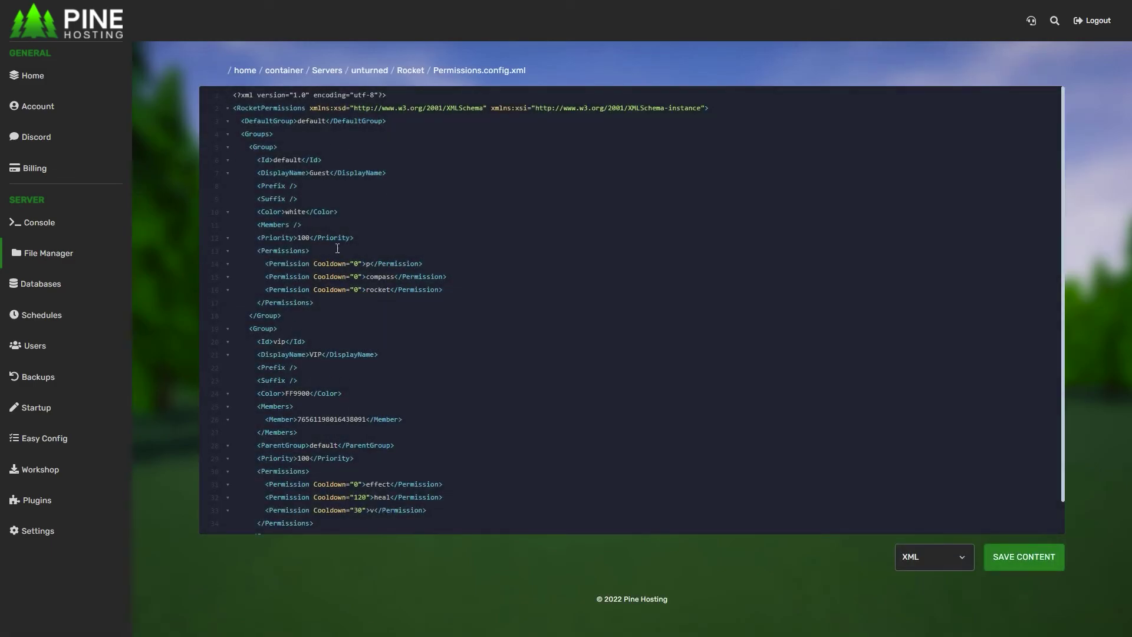
- Change the default group's compass permission to website and save the permissions file
double_click(287, 160)
double_click(388, 275)
type("website")
left_click(1023, 564)
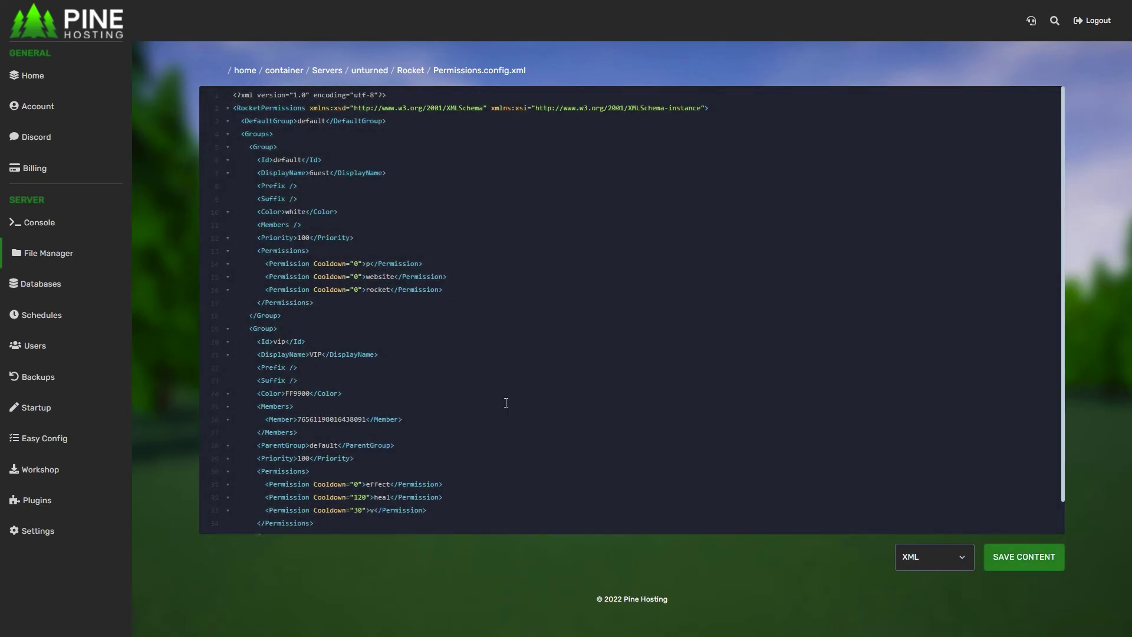